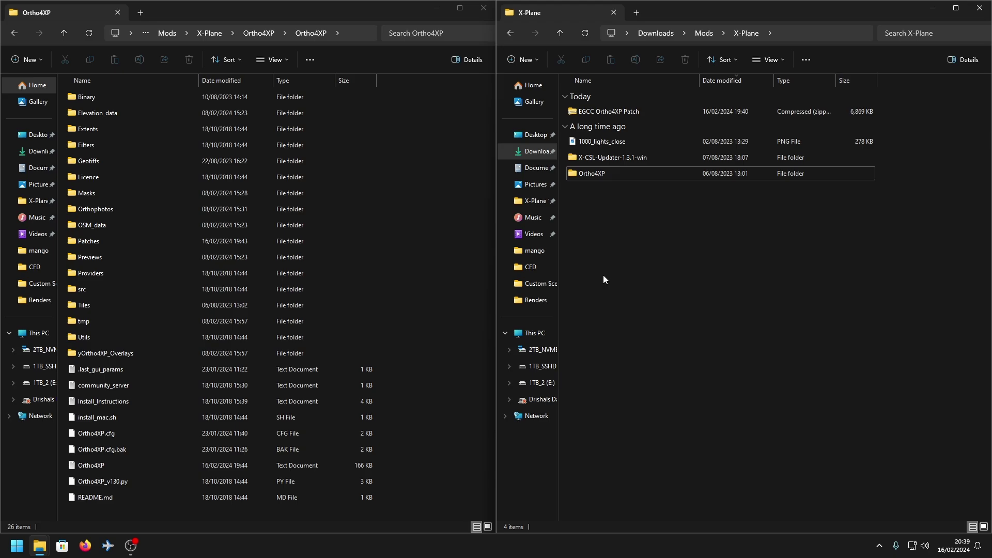
- Select the 6,869 KB EGCC Ortho4XP Patch zip in Downloads\Mods\X-Plane
{"action": "left_click", "coordinate": [602, 115]}
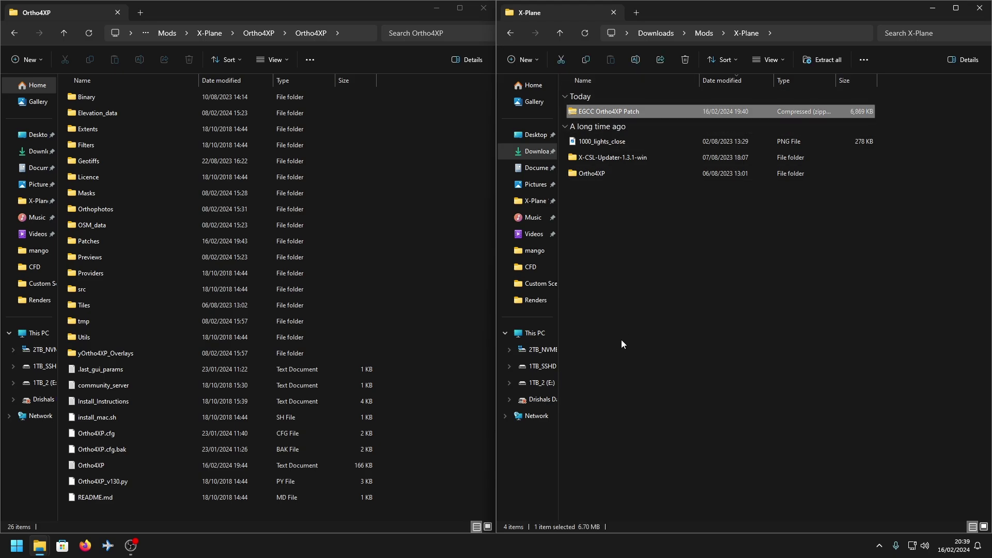
- Extract the EGCC Ortho4XP Patch zip here with WinRAR
{"action": "right_click", "coordinate": [597, 113]}
{"action": "mouse_move", "coordinate": [684, 346]}
{"action": "left_click", "coordinate": [769, 390]}
- Browse the extracted patch down to Patches\+50-010\+53-003, then return to the patch's Ortho4XP folder
{"action": "double_click", "coordinate": [594, 109]}
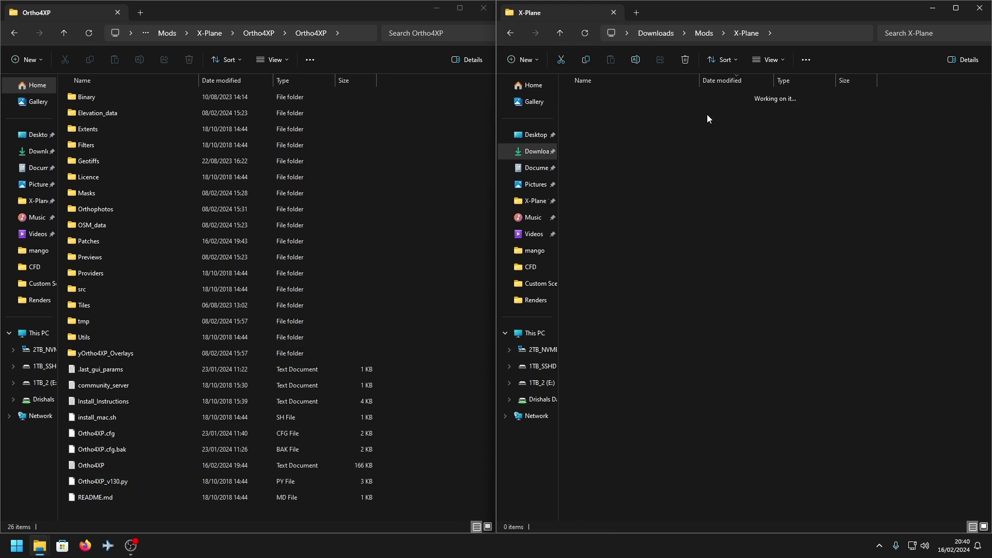
{"action": "double_click", "coordinate": [591, 143]}
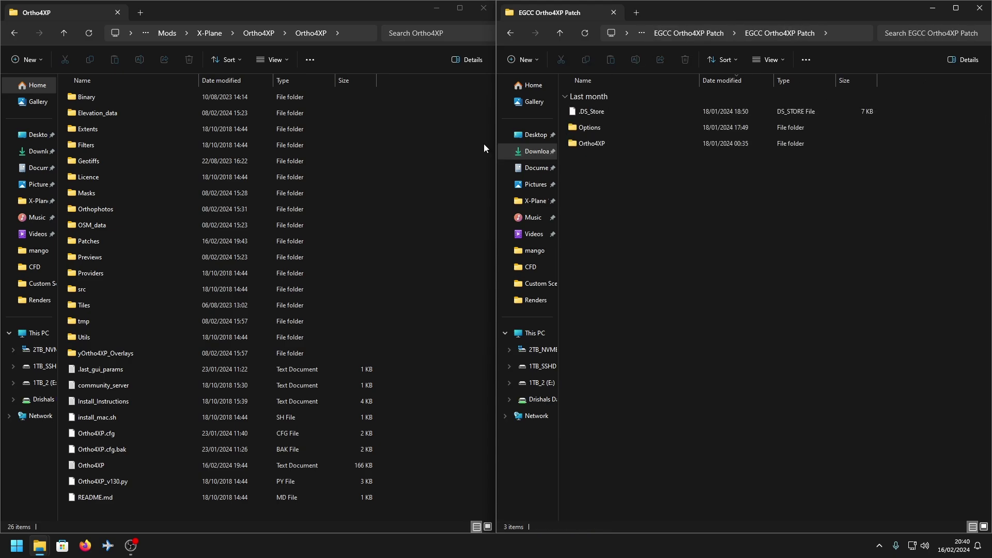
{"action": "left_click", "coordinate": [604, 142]}
{"action": "double_click", "coordinate": [605, 141]}
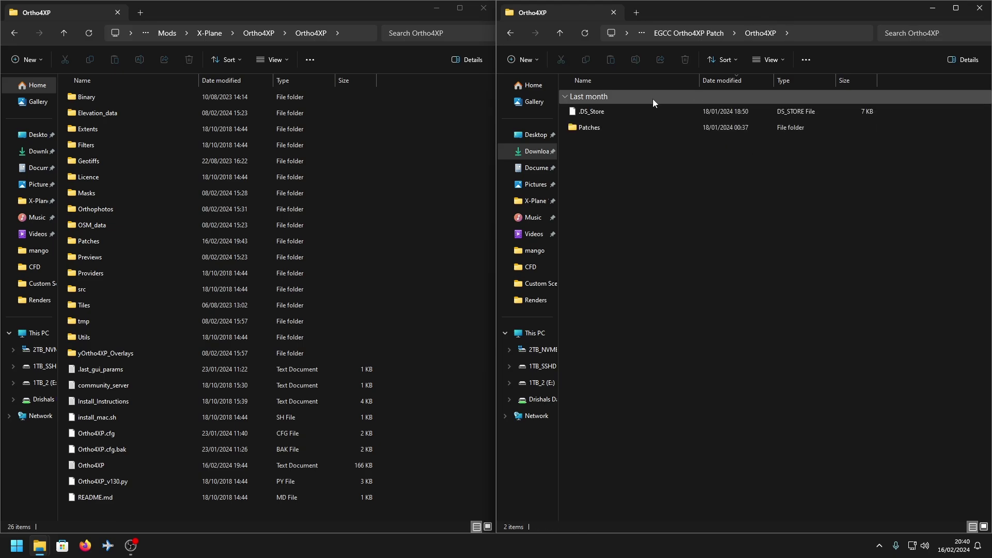
{"action": "double_click", "coordinate": [582, 130]}
{"action": "double_click", "coordinate": [579, 128]}
{"action": "double_click", "coordinate": [606, 116]}
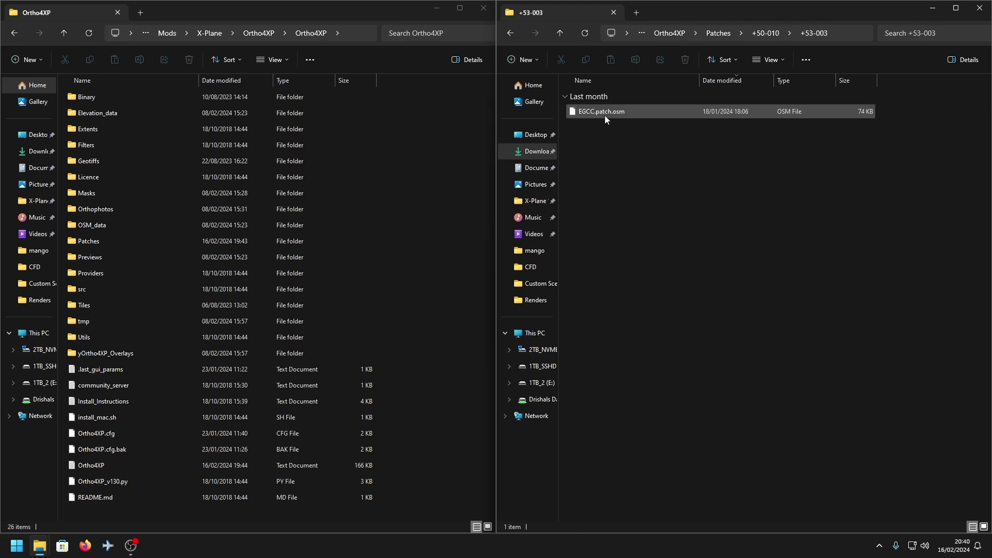
{"action": "left_click", "coordinate": [511, 33]}
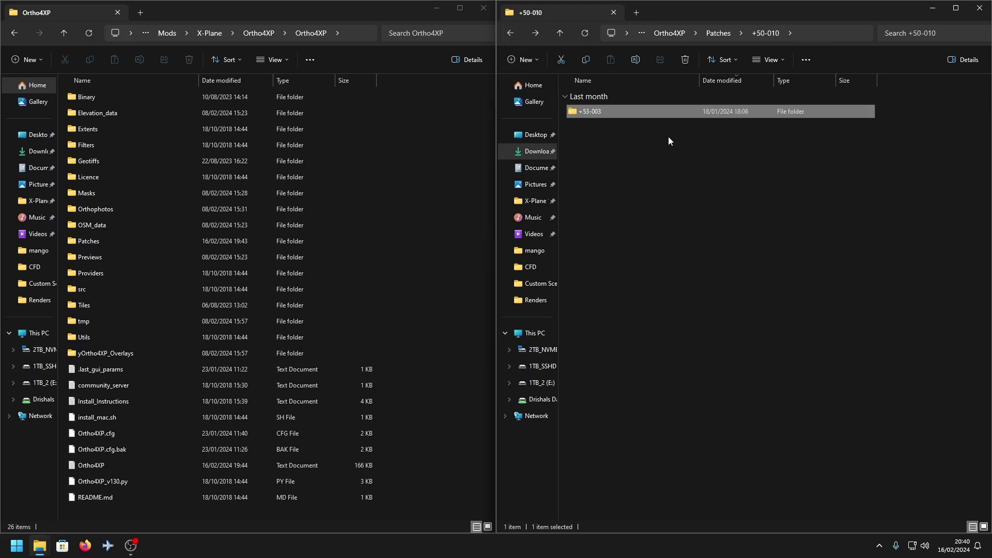
{"action": "left_click", "coordinate": [513, 34]}
- Merge the patch's Patches folder into the Ortho4XP install, replacing existing files
{"action": "left_click", "coordinate": [510, 34]}
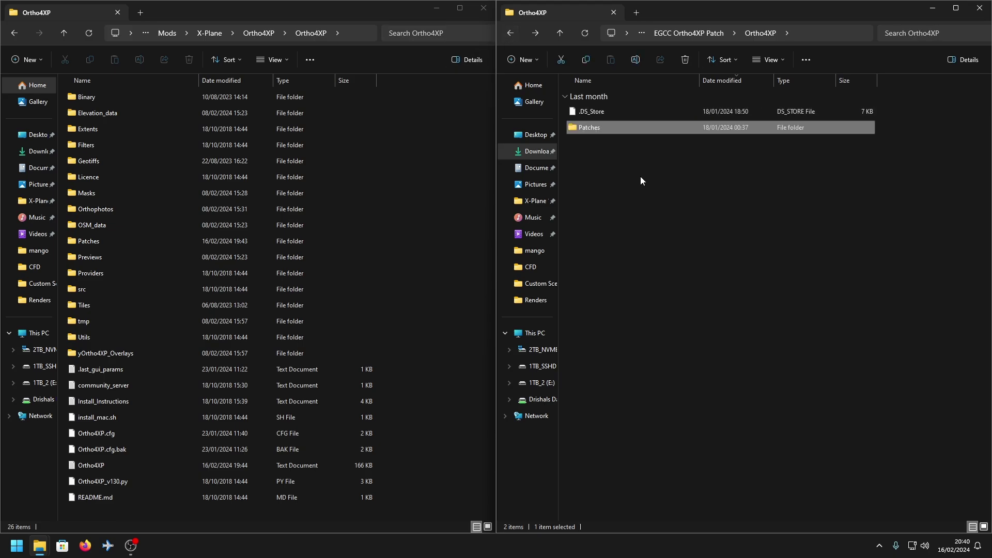
{"action": "left_click", "coordinate": [106, 242]}
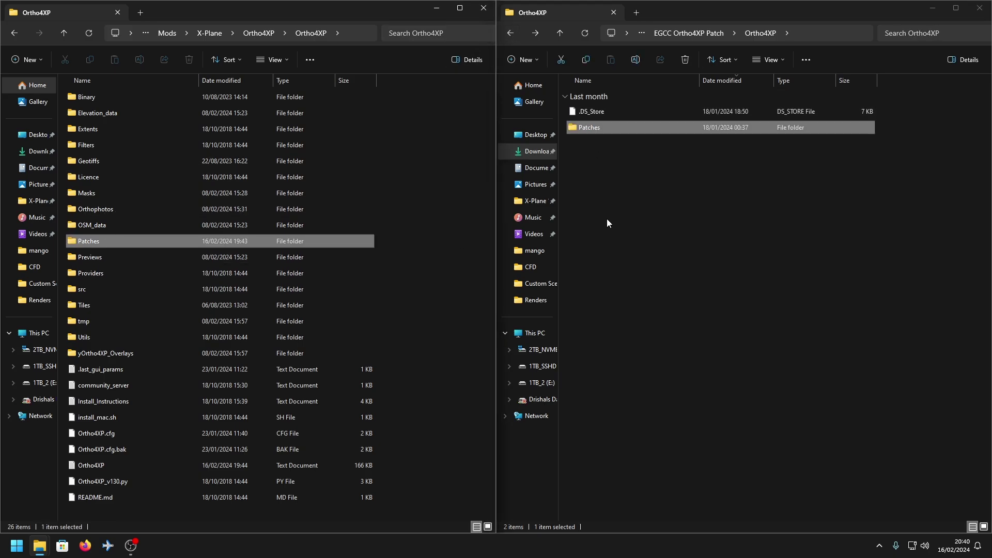
{"action": "left_click_drag", "start_coordinate": [589, 131], "coordinate": [470, 228]}
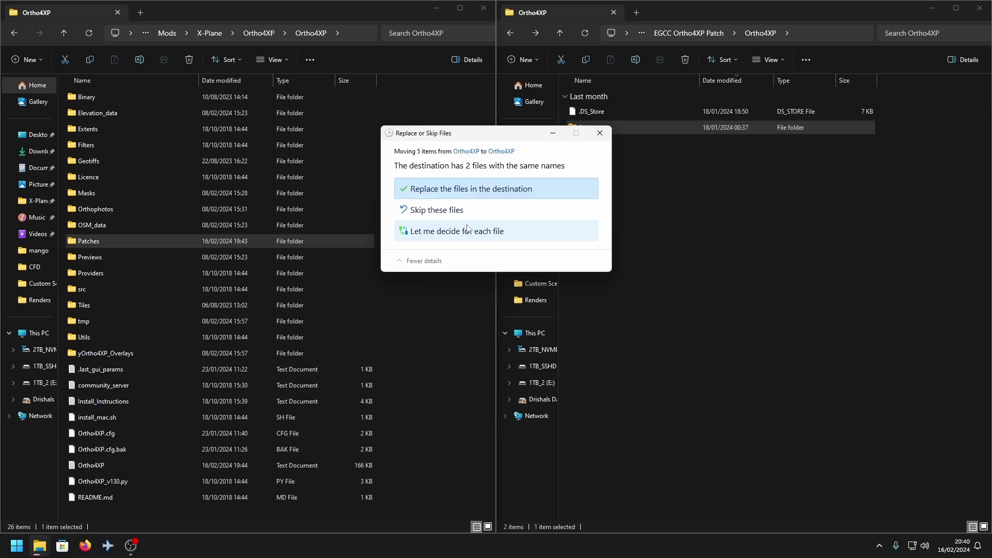
{"action": "left_click", "coordinate": [484, 189]}
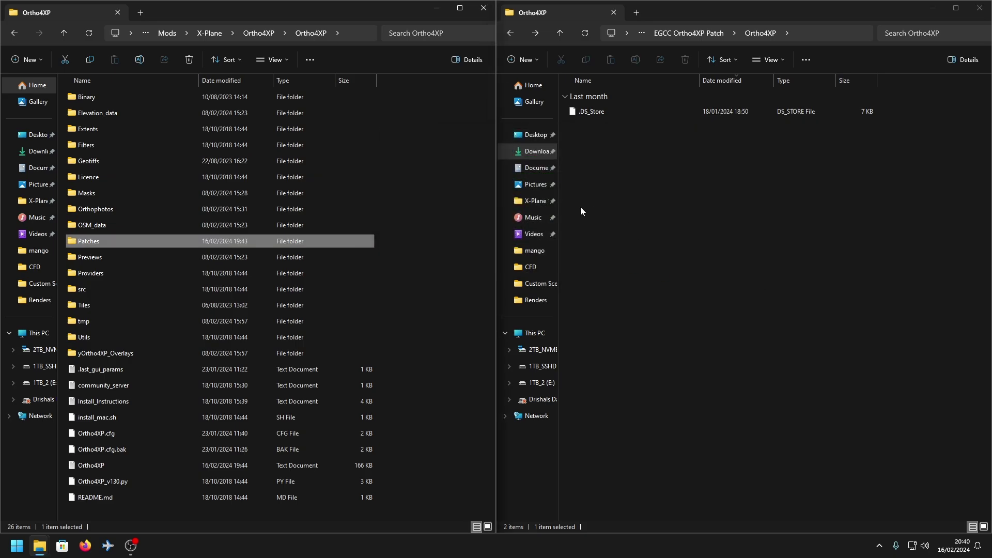
- Confirm EGCC.patch.osm now sits in the install's Patches\+50-010\+53-003 folder
{"action": "double_click", "coordinate": [135, 239]}
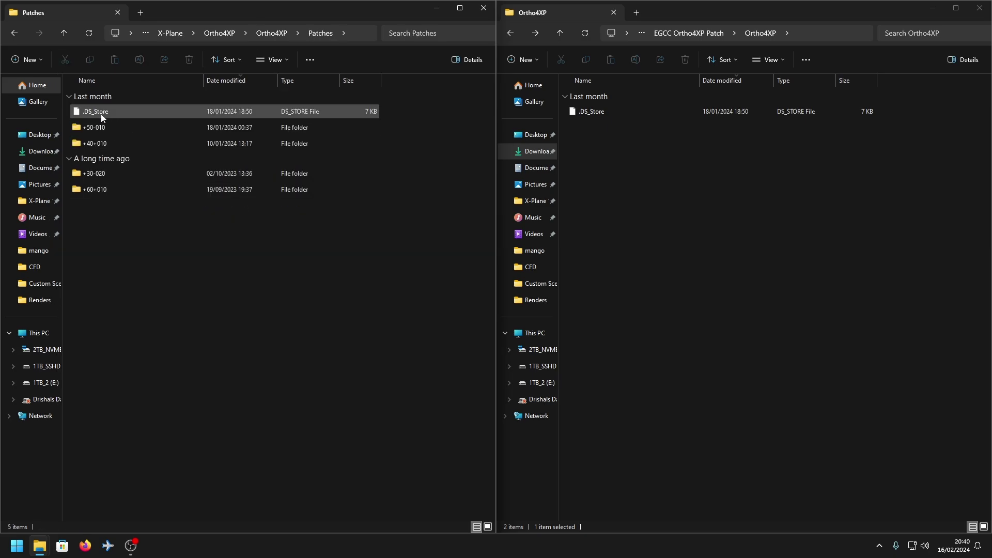
{"action": "left_click", "coordinate": [98, 132]}
{"action": "double_click", "coordinate": [98, 131]}
{"action": "double_click", "coordinate": [100, 117]}
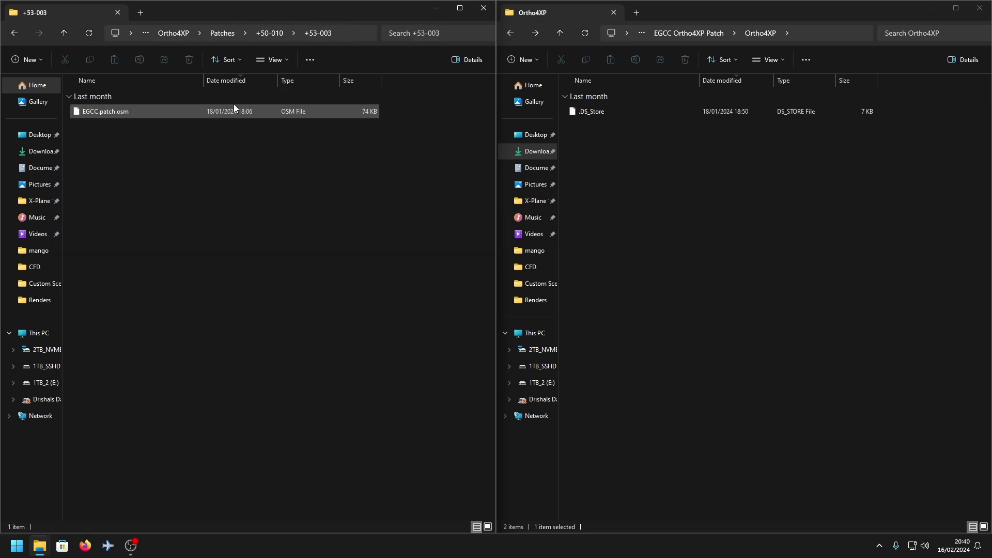
{"action": "left_click", "coordinate": [15, 36]}
{"action": "left_click", "coordinate": [14, 36]}
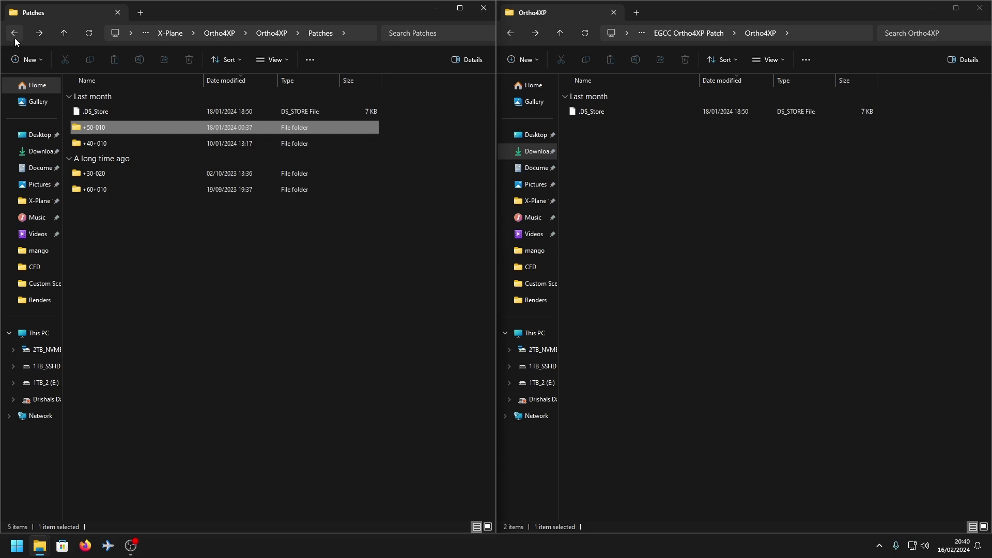
{"action": "left_click", "coordinate": [297, 360]}
{"action": "left_click", "coordinate": [699, 32]}
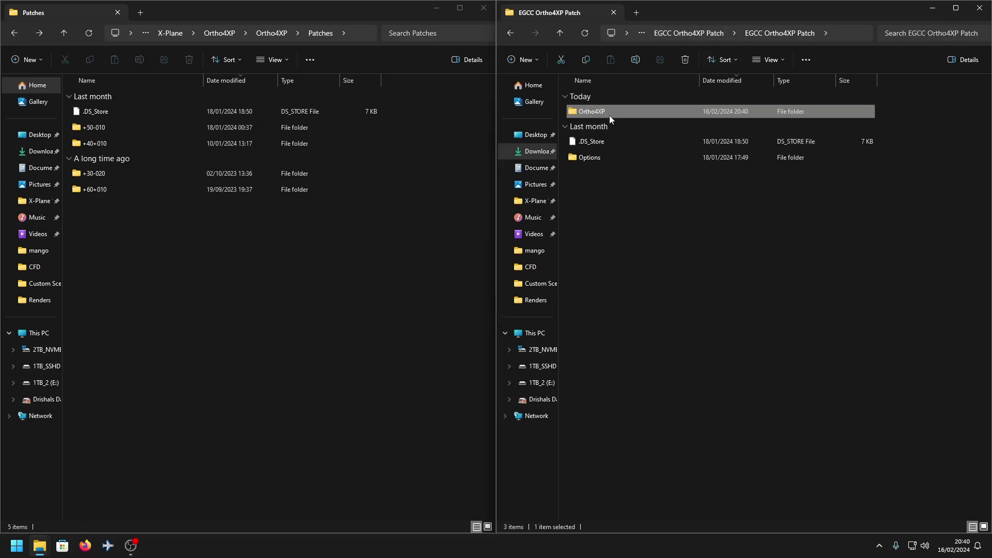
- Copy earth.wed.xml, earth.wed.bak.xml and Earth nav data from Options > Taimodels - Default + Elevation Fixes
{"action": "double_click", "coordinate": [594, 158]}
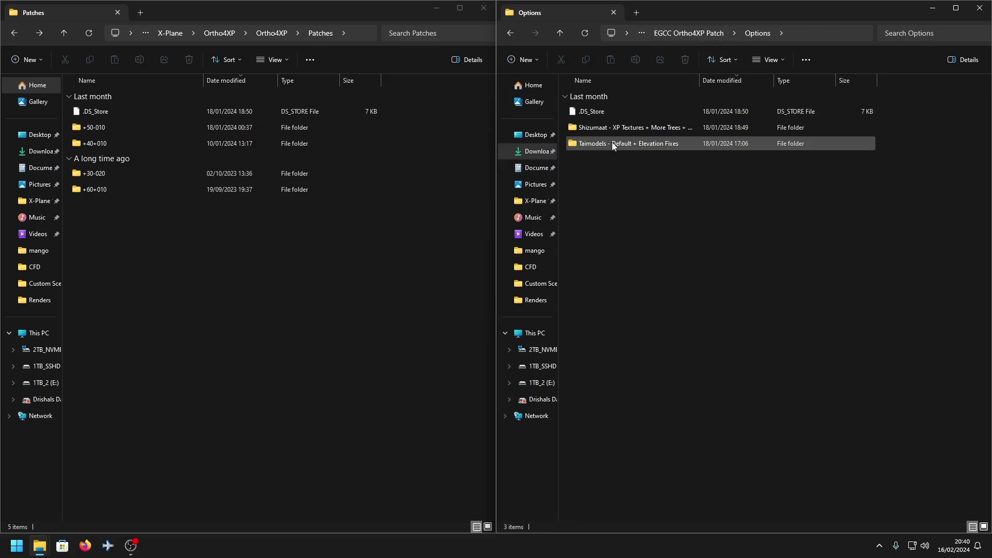
{"action": "double_click", "coordinate": [628, 146]}
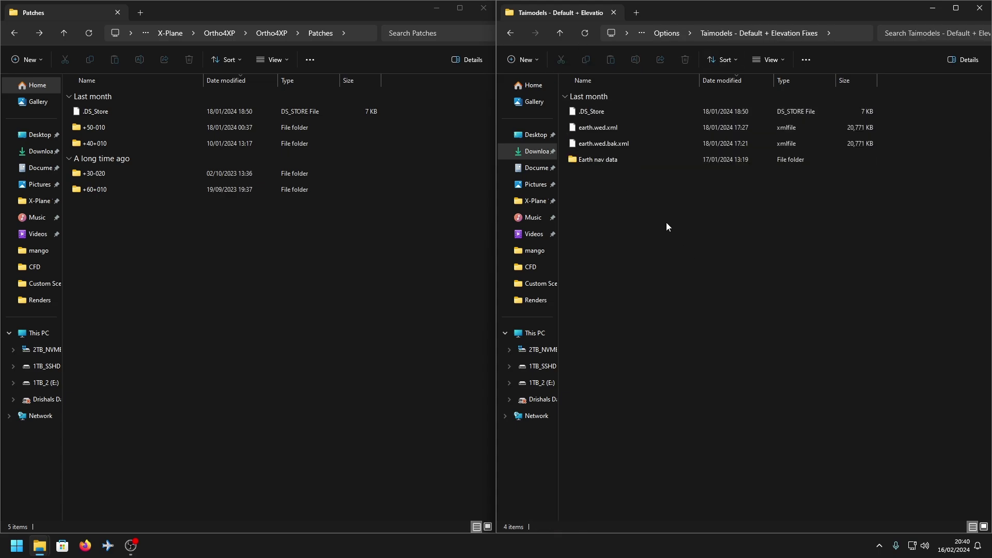
{"action": "left_click_drag", "start_coordinate": [665, 224], "coordinate": [617, 123]}
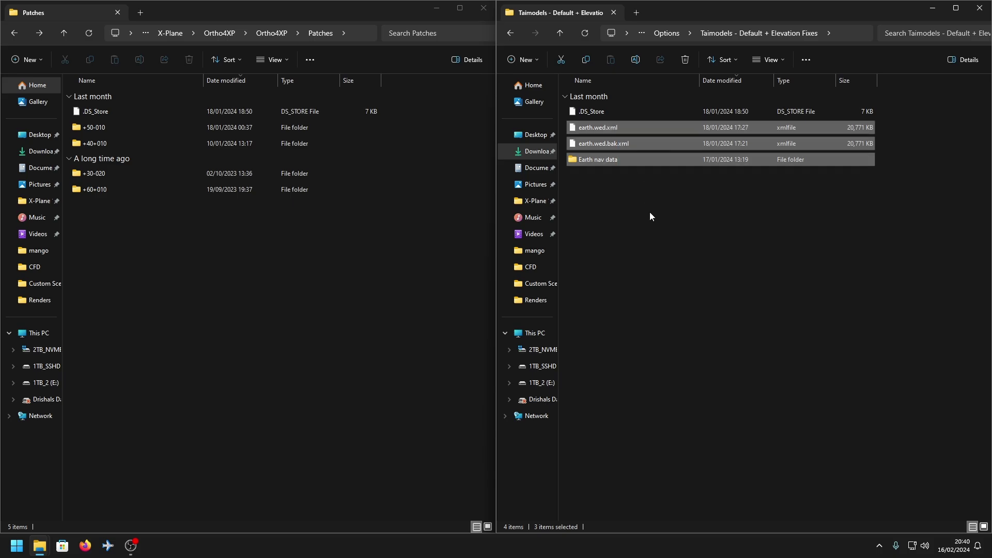
{"action": "key", "text": "ctrl+c"}
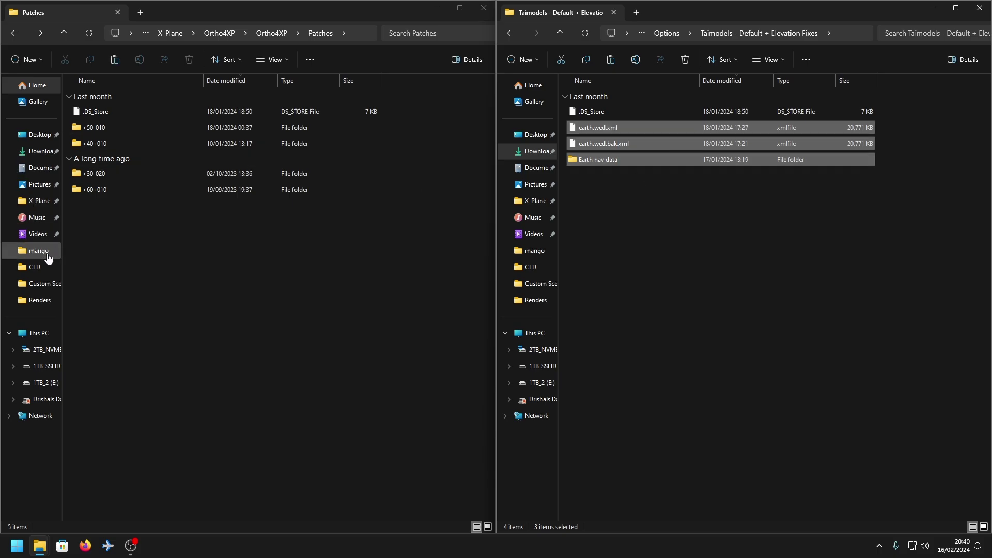
- Paste them into Custom Scenery\a_Taimodels_Manchester_EGCC, replacing the existing files
{"action": "left_click", "coordinate": [45, 284]}
{"action": "double_click", "coordinate": [134, 125]}
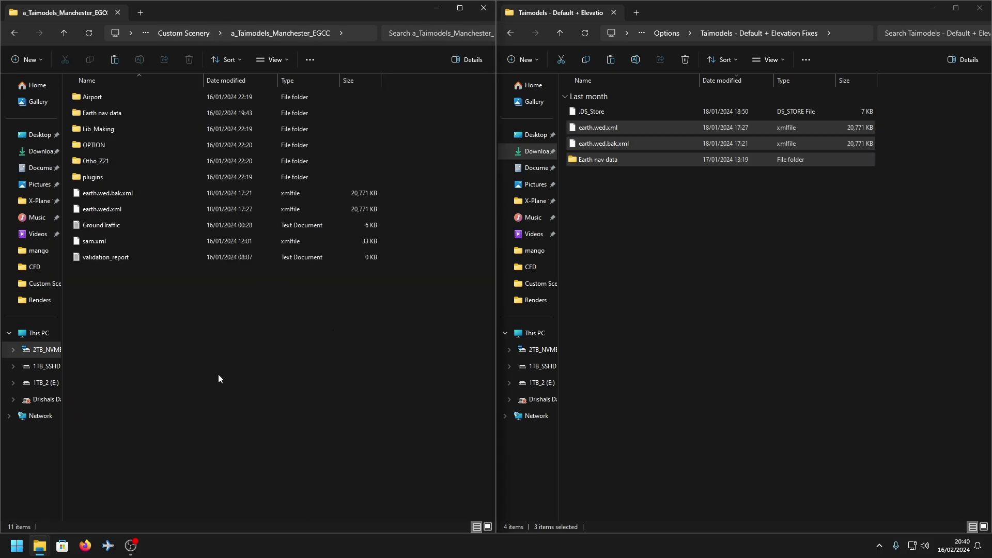
{"action": "key", "text": "ctrl+v"}
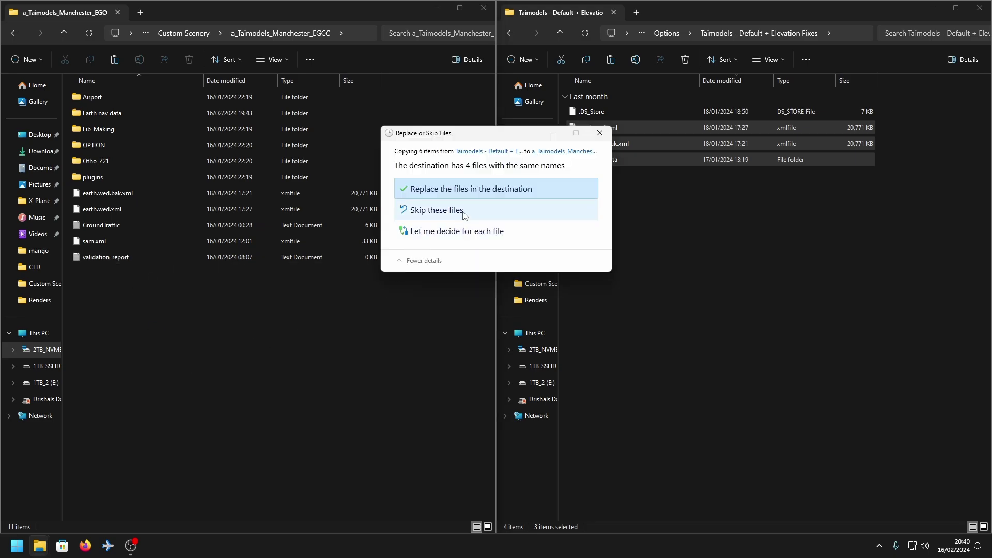
{"action": "left_click", "coordinate": [478, 189]}
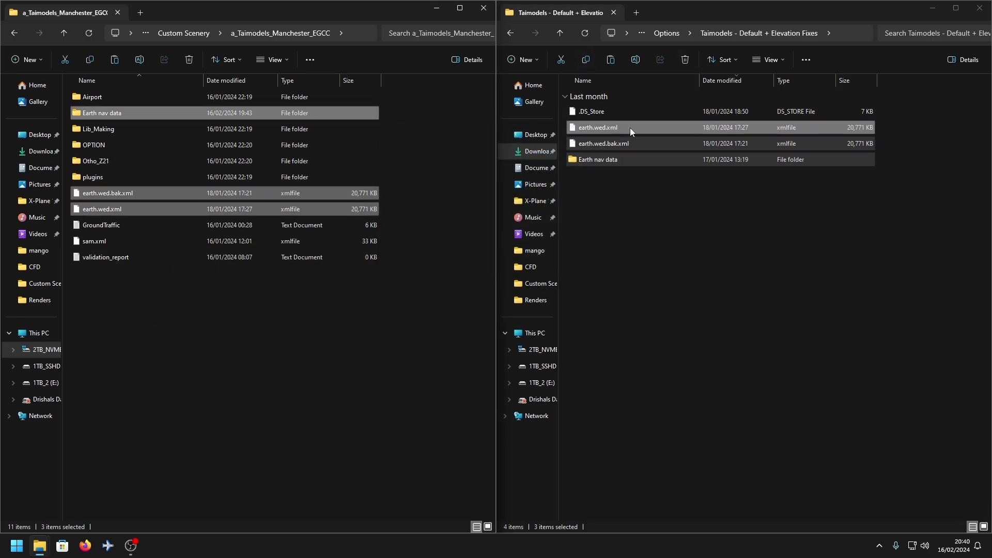
- Clear the selections and reopen the patch's Ortho4XP folder to check it's empty
{"action": "left_click_drag", "start_coordinate": [631, 214], "coordinate": [632, 244]}
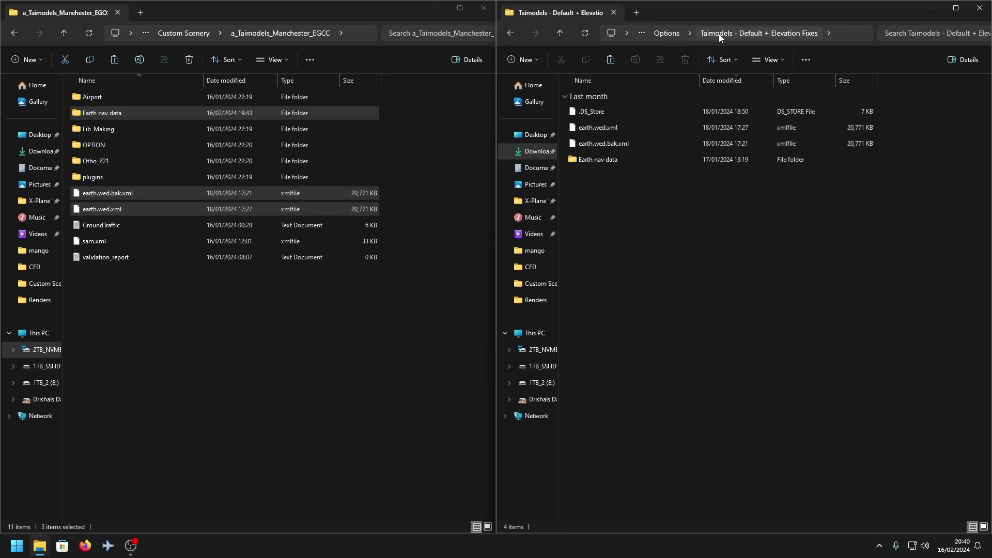
{"action": "left_click_drag", "start_coordinate": [627, 219], "coordinate": [602, 133]}
{"action": "left_click_drag", "start_coordinate": [602, 145], "coordinate": [710, 317]}
{"action": "left_click", "coordinate": [710, 317]}
{"action": "left_click", "coordinate": [516, 35]}
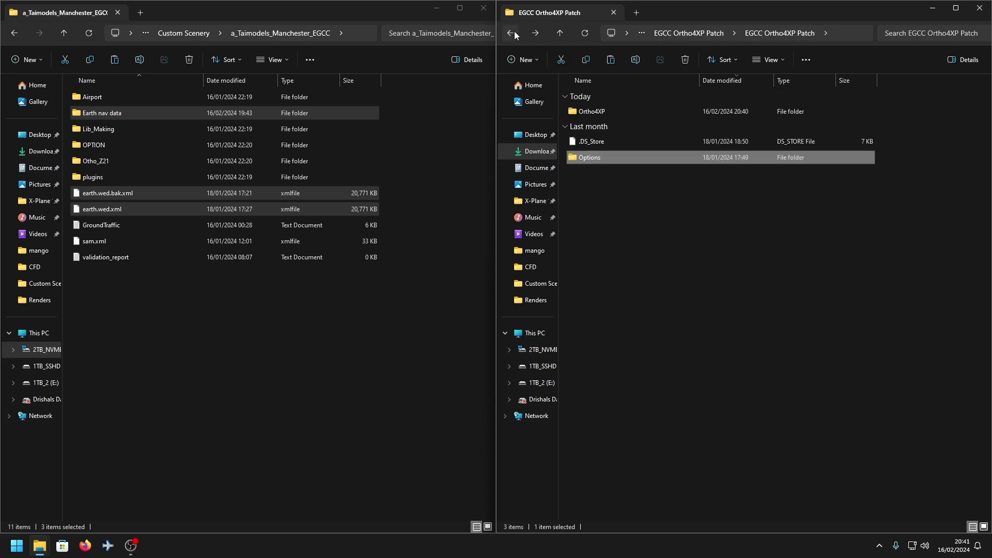
{"action": "left_click", "coordinate": [656, 247]}
{"action": "left_click", "coordinate": [267, 382]}
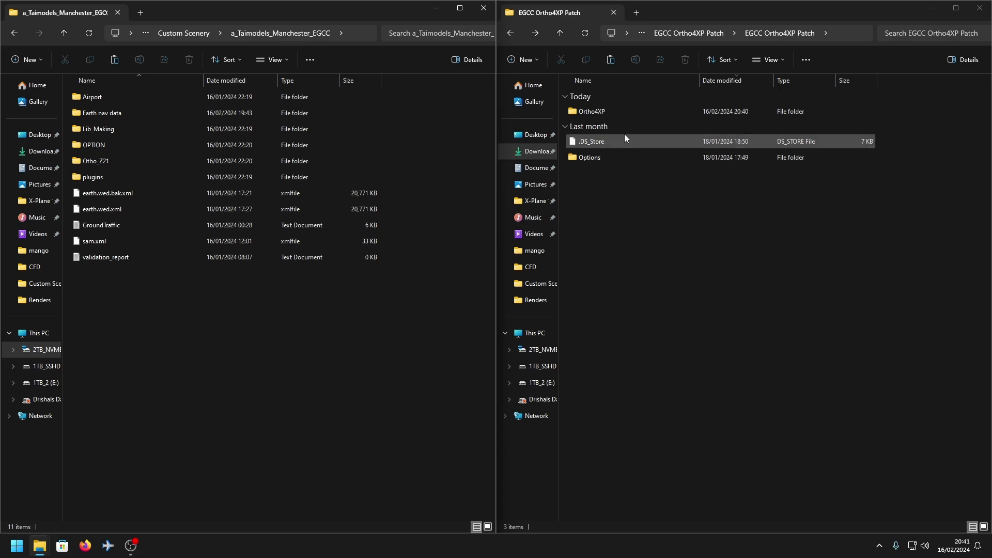
{"action": "double_click", "coordinate": [605, 111]}
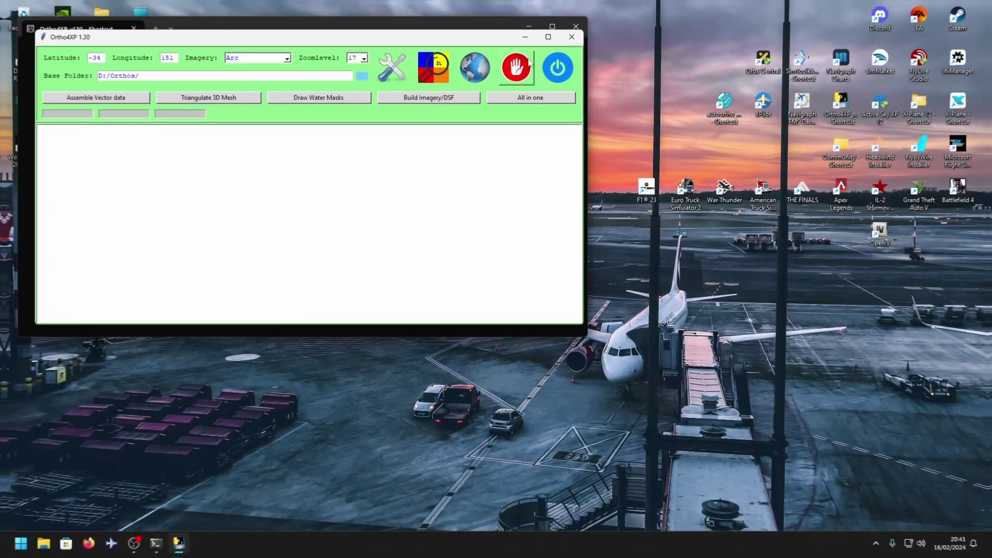
- Maximize Ortho4XP and make Manchester tile +53-003 the active tile in the tile manager
{"action": "left_click", "coordinate": [548, 37]}
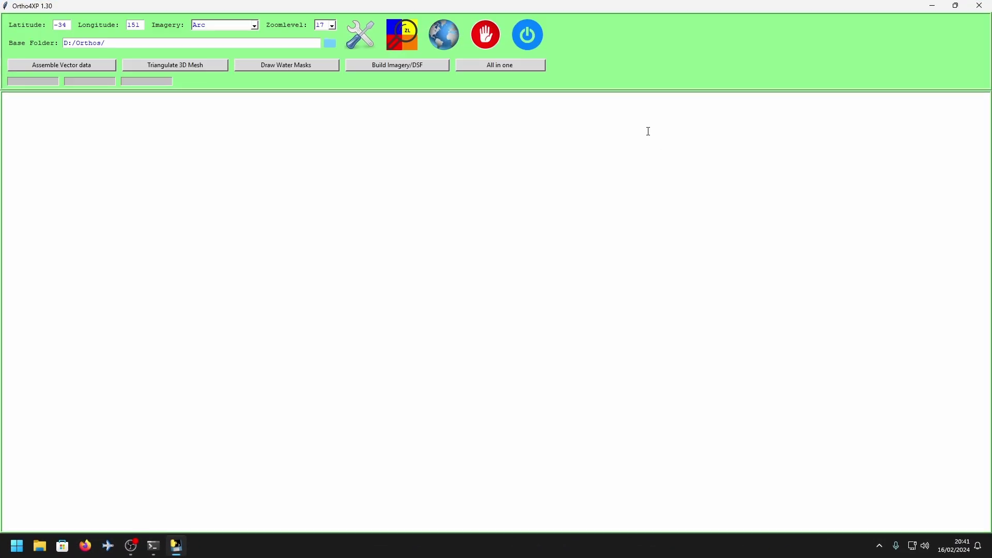
{"action": "left_click", "coordinate": [442, 43]}
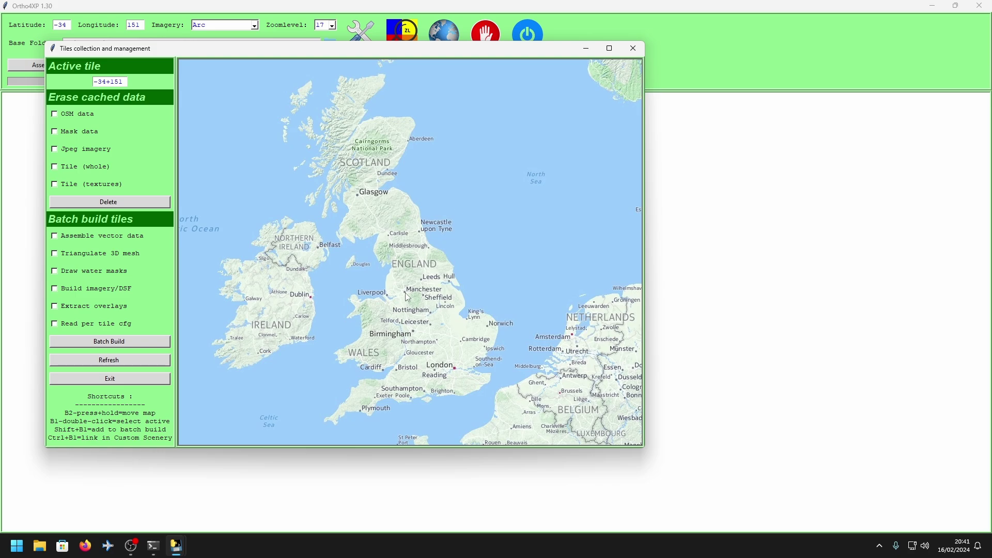
{"action": "left_click", "coordinate": [407, 298]}
{"action": "double_click", "coordinate": [407, 299]}
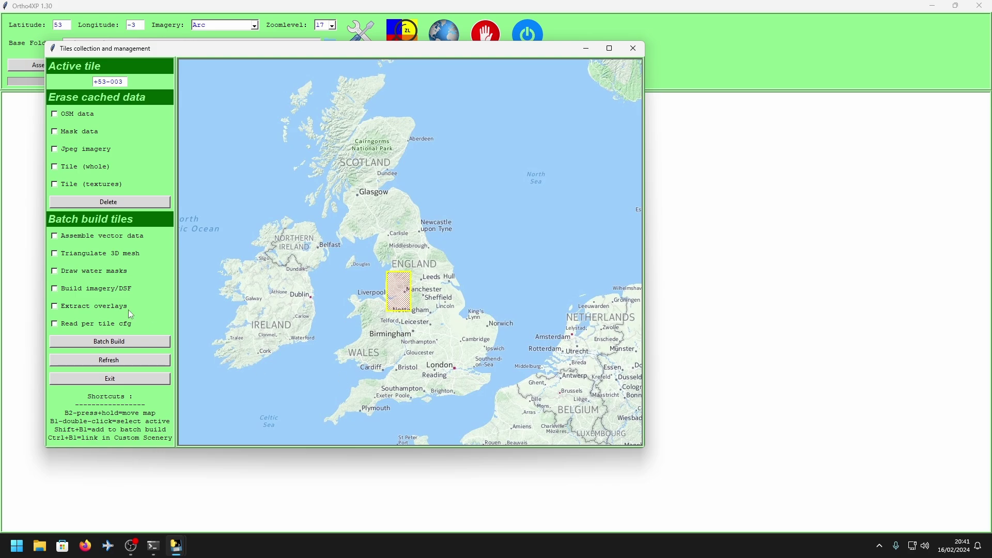
- Enable all six batch-build steps, including Read per tile cfg, and move the tile manager right
{"action": "left_click", "coordinate": [86, 236]}
{"action": "left_click", "coordinate": [85, 253]}
{"action": "left_click", "coordinate": [77, 271]}
{"action": "left_click", "coordinate": [74, 289]}
{"action": "left_click", "coordinate": [74, 306]}
{"action": "left_click", "coordinate": [73, 323]}
{"action": "left_click_drag", "start_coordinate": [360, 54], "coordinate": [646, 45]}
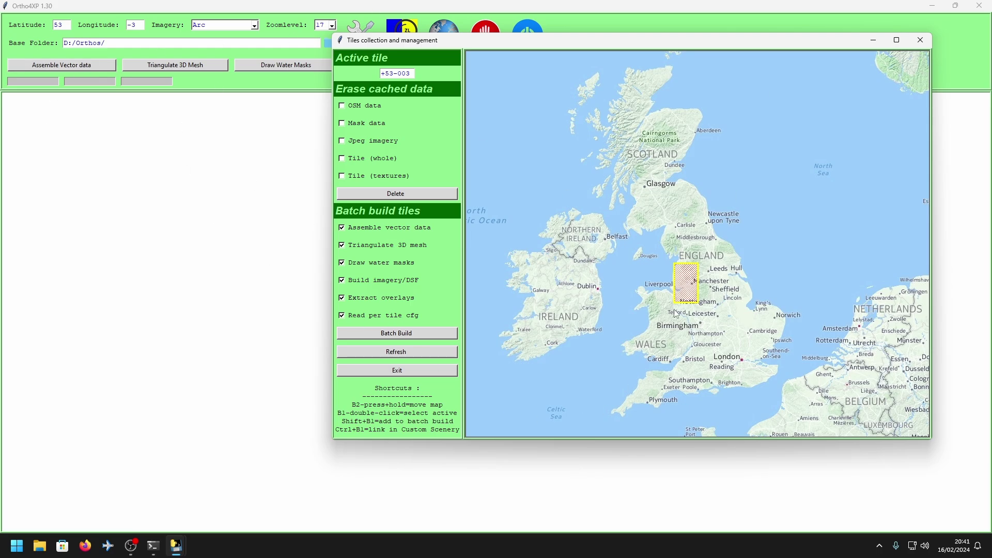
- Batch-build tile +53-003 and find the Patching EGCC.patch.osm line in the log
{"action": "left_click", "coordinate": [357, 334]}
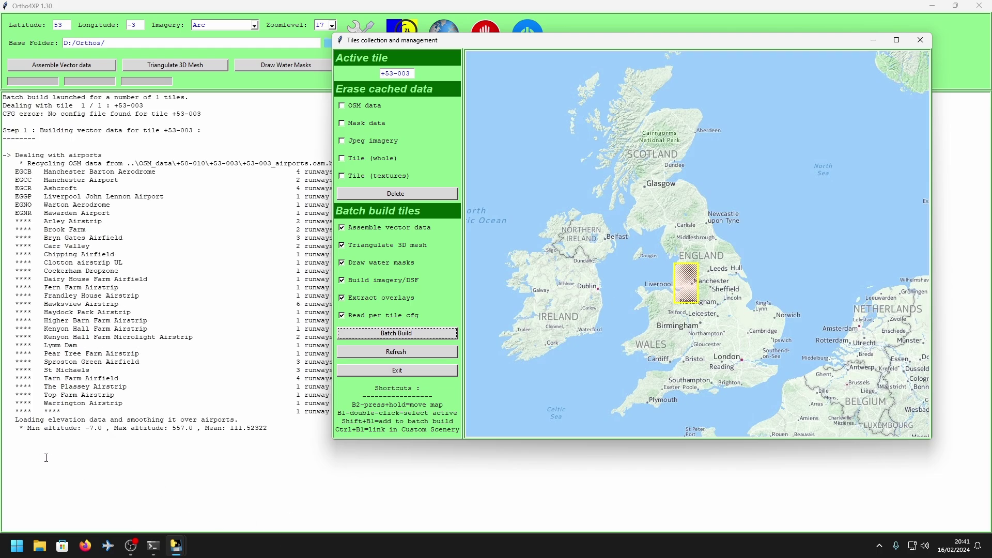
{"action": "left_click", "coordinate": [16, 437]}
{"action": "left_click_drag", "start_coordinate": [16, 436], "coordinate": [145, 433]}
{"action": "left_click", "coordinate": [107, 437]}
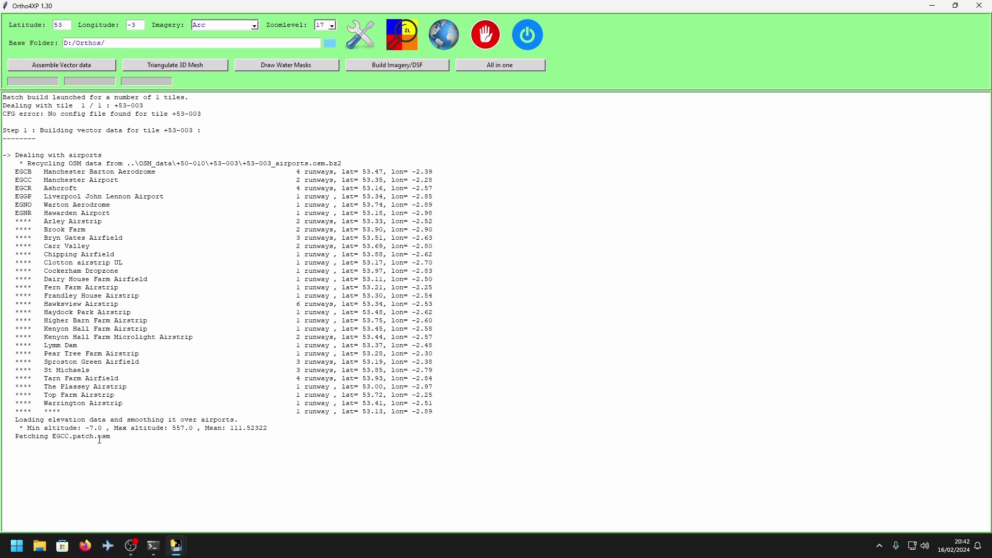